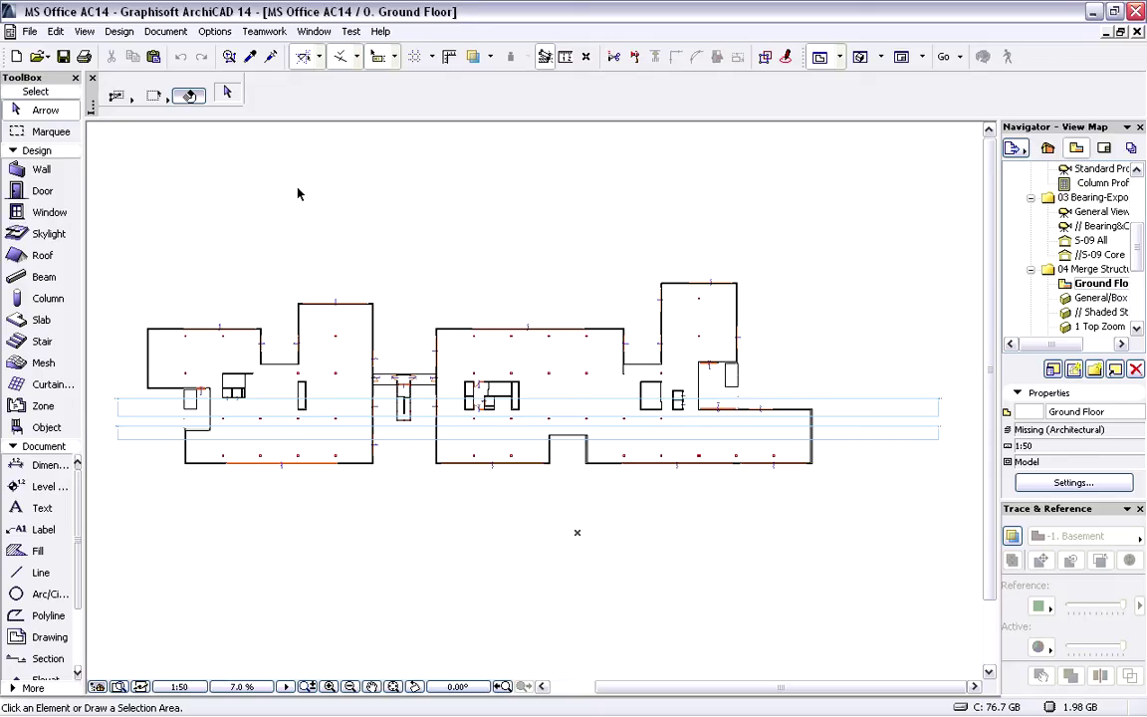
Open the File menu to reach the File Special > Merge command
{"action": "left_click", "coordinate": [30, 32]}
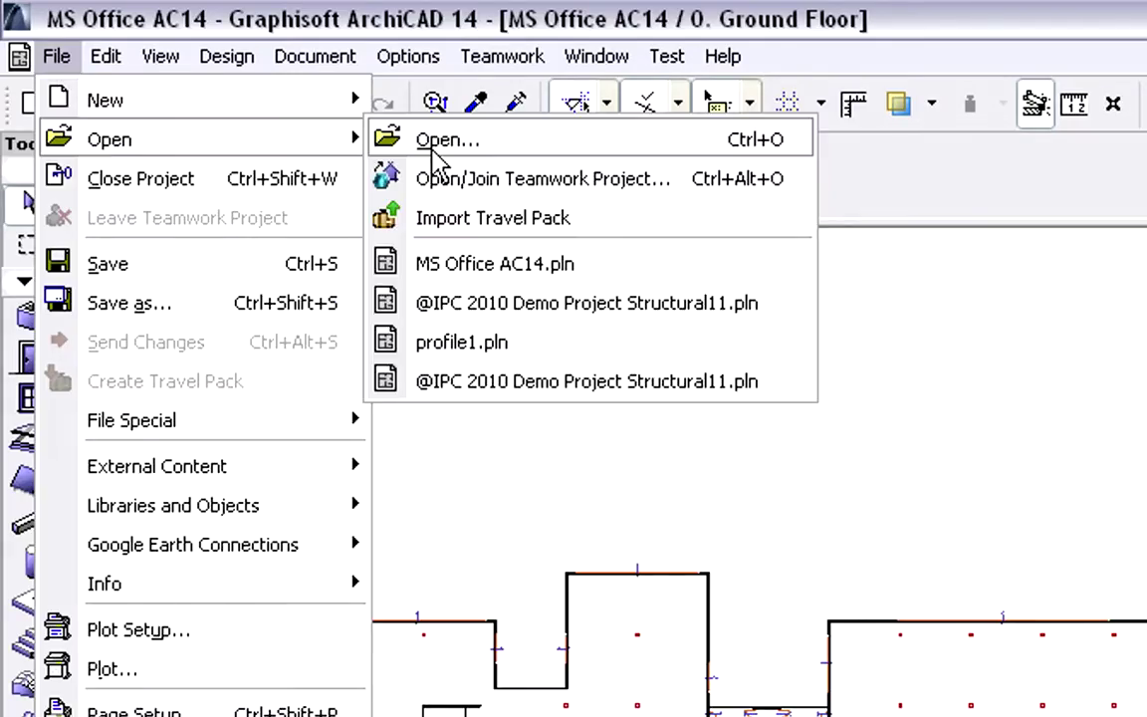
{"action": "mouse_move", "coordinate": [131, 419]}
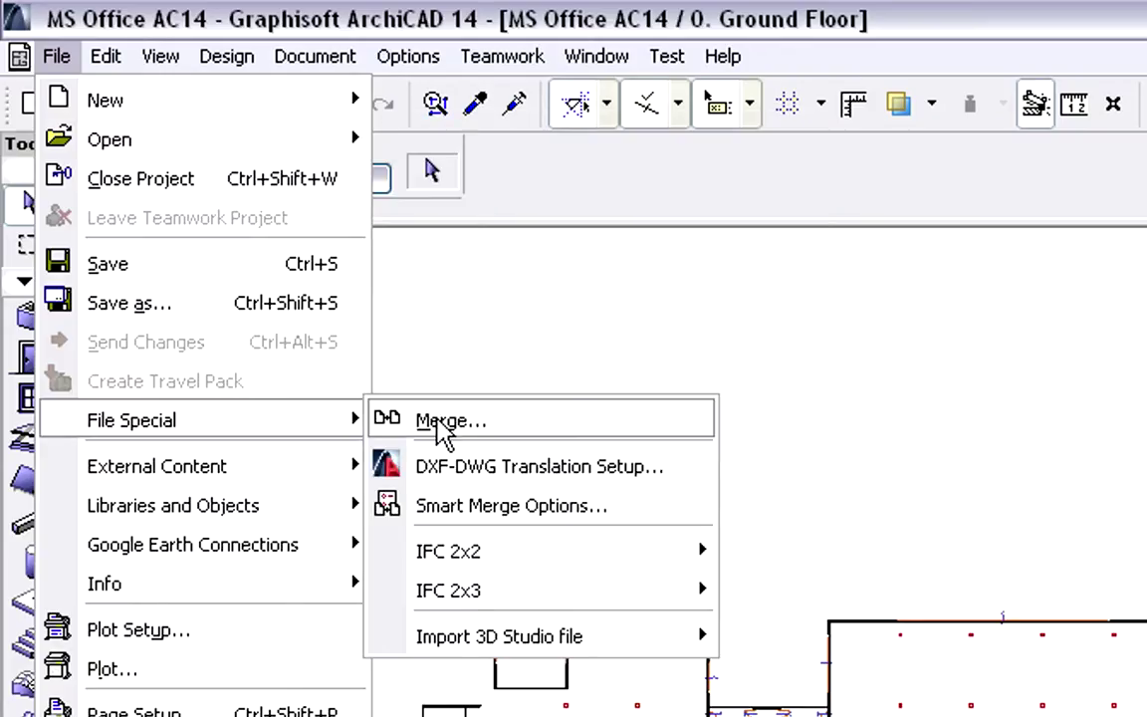
Pick structural model.ifcZIP as an IFC compressed file with the Tekla Structures translator
{"action": "left_click", "coordinate": [440, 422]}
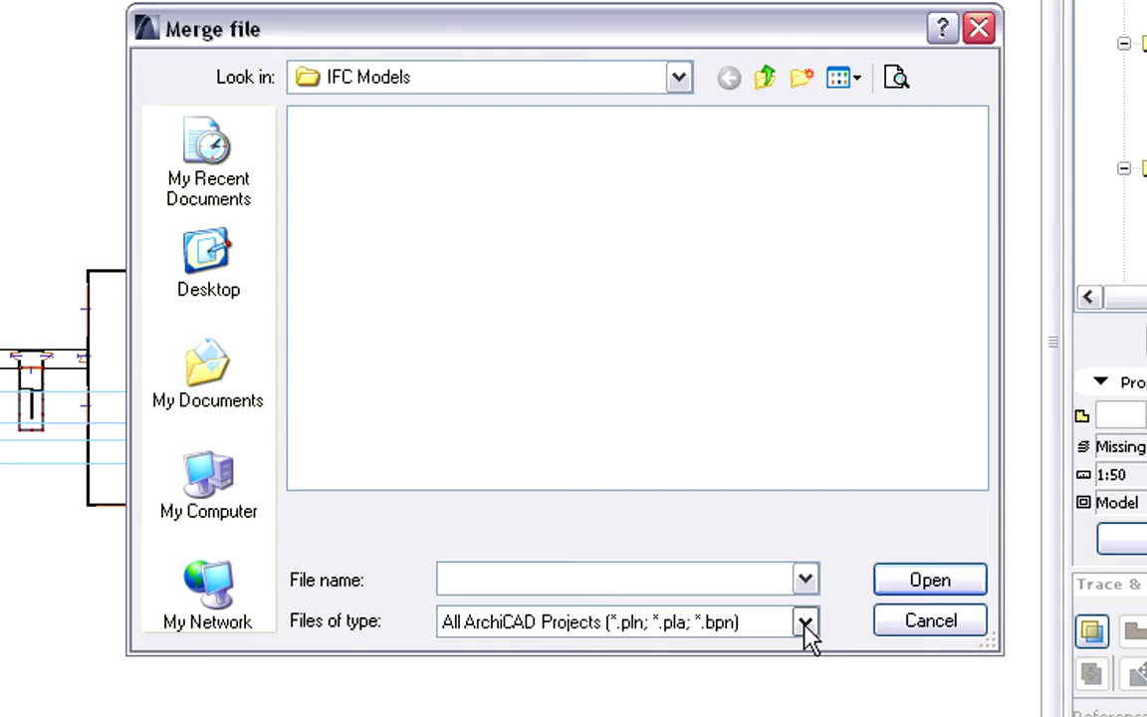
{"action": "left_click", "coordinate": [806, 624]}
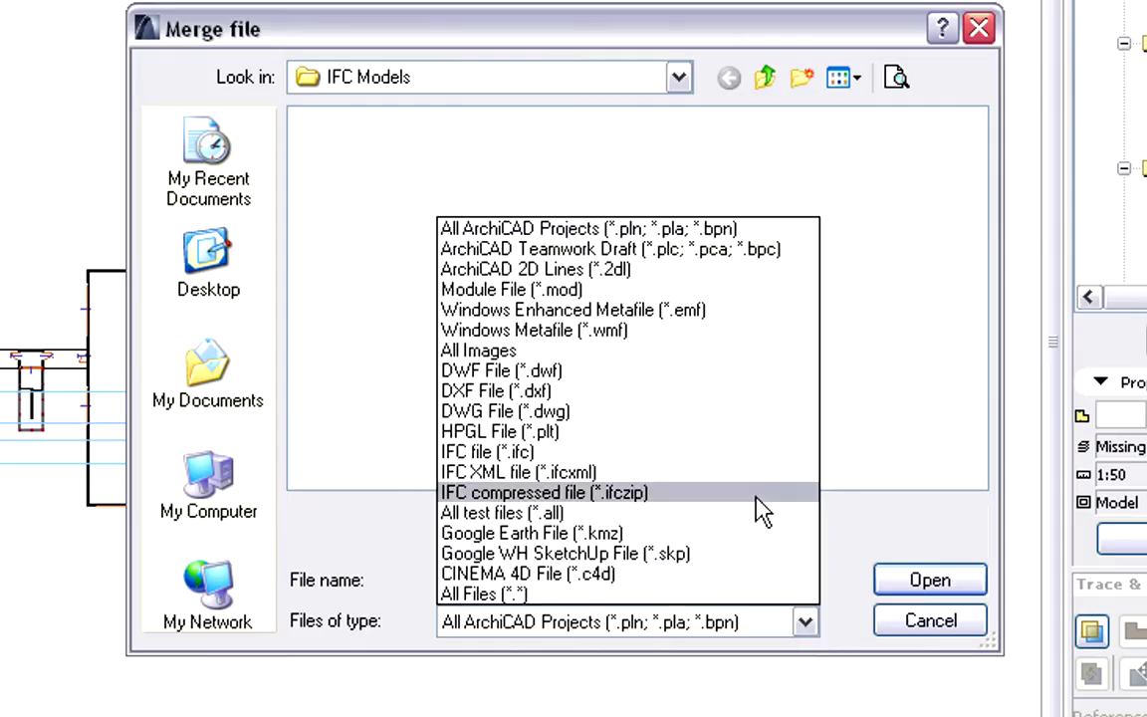
{"action": "left_click", "coordinate": [758, 511]}
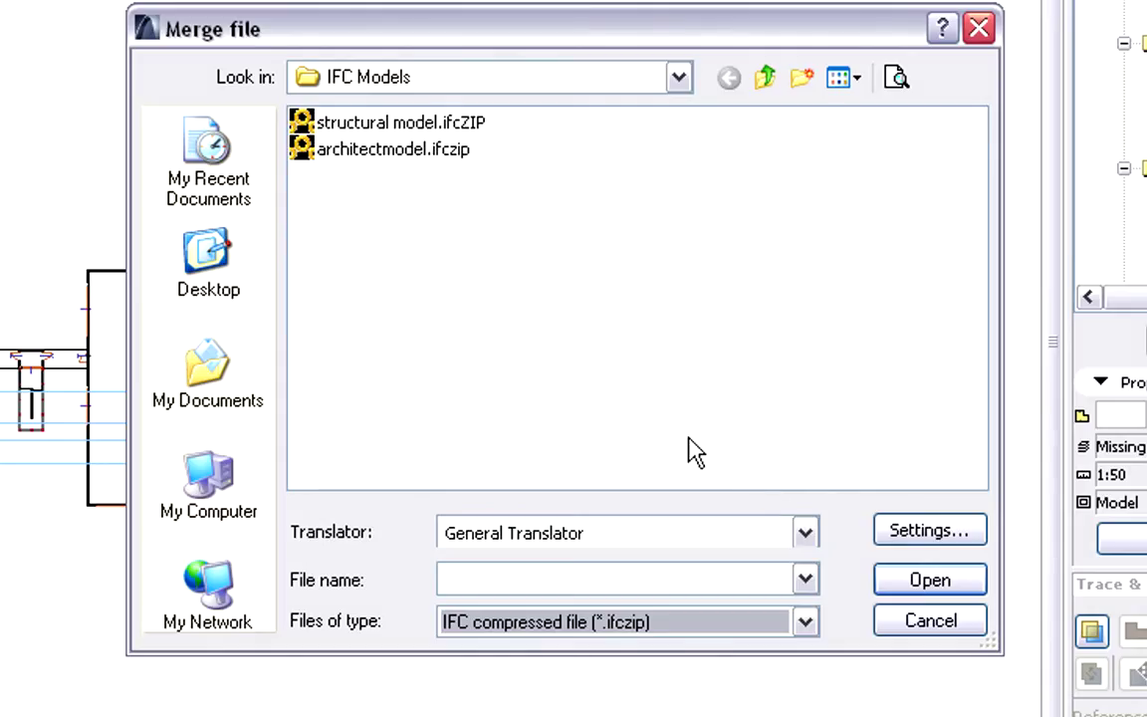
{"action": "left_click", "coordinate": [438, 128]}
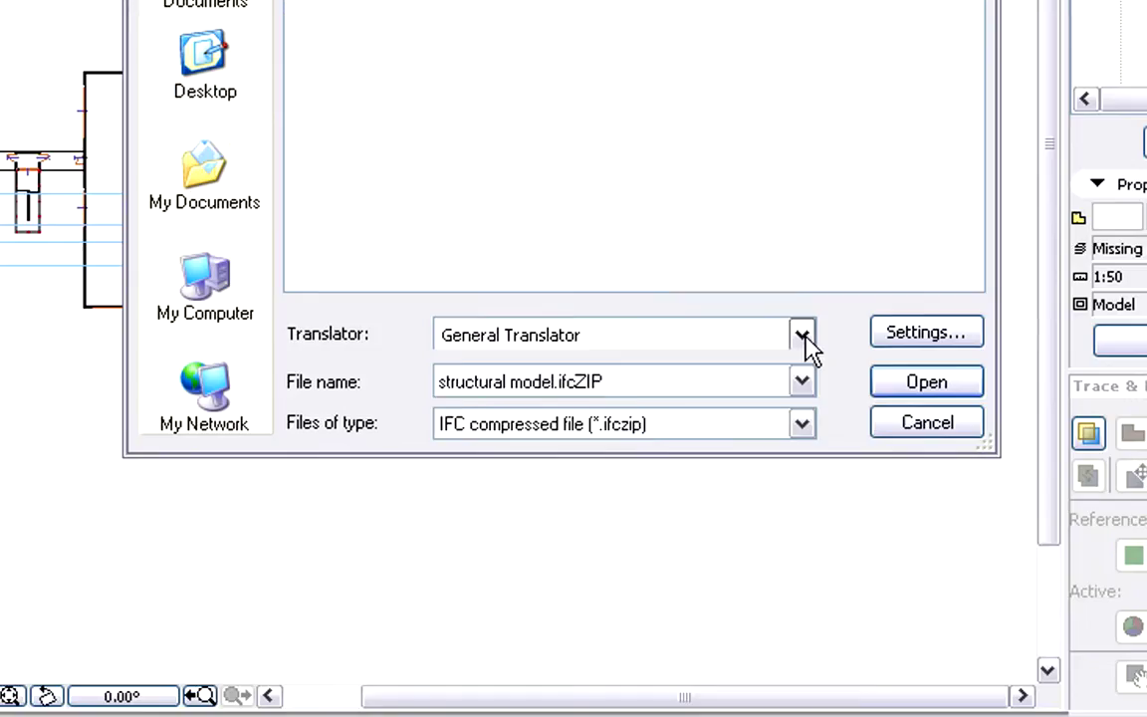
{"action": "left_click", "coordinate": [803, 337]}
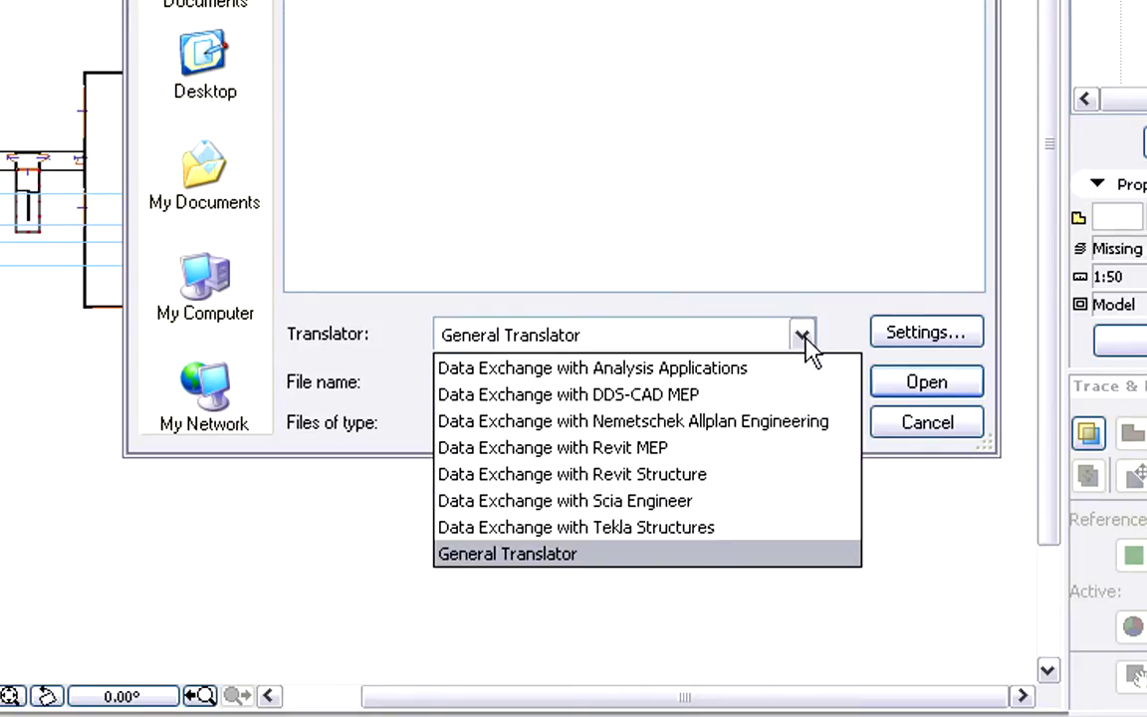
{"action": "left_click", "coordinate": [805, 530]}
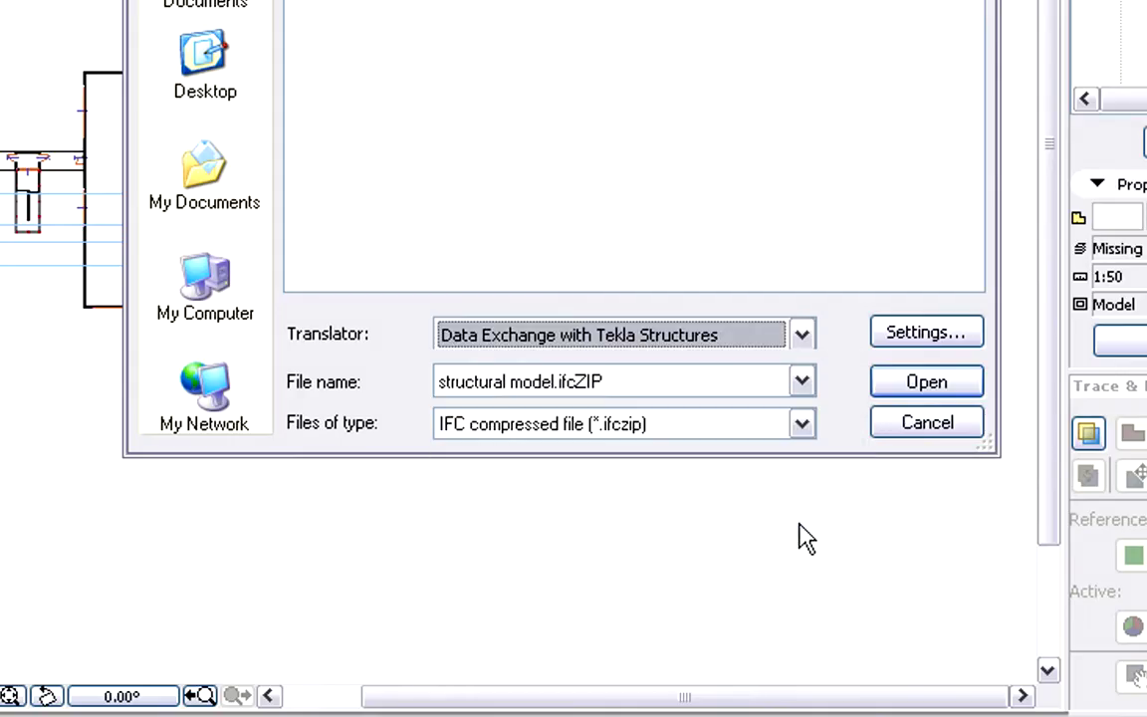
Inspect the Tekla translator's import options, including the 'Tekla' imported-layer extension
{"action": "left_click", "coordinate": [908, 334]}
{"action": "left_click", "coordinate": [167, 449]}
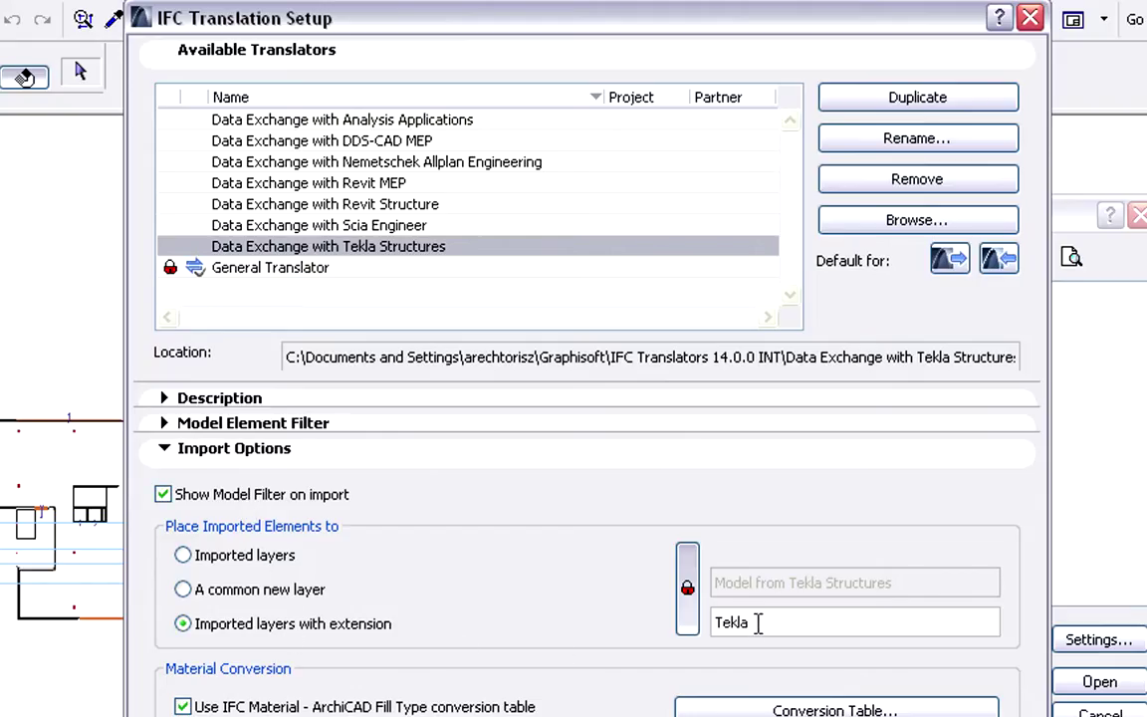
{"action": "left_click_drag", "start_coordinate": [760, 622], "coordinate": [714, 621]}
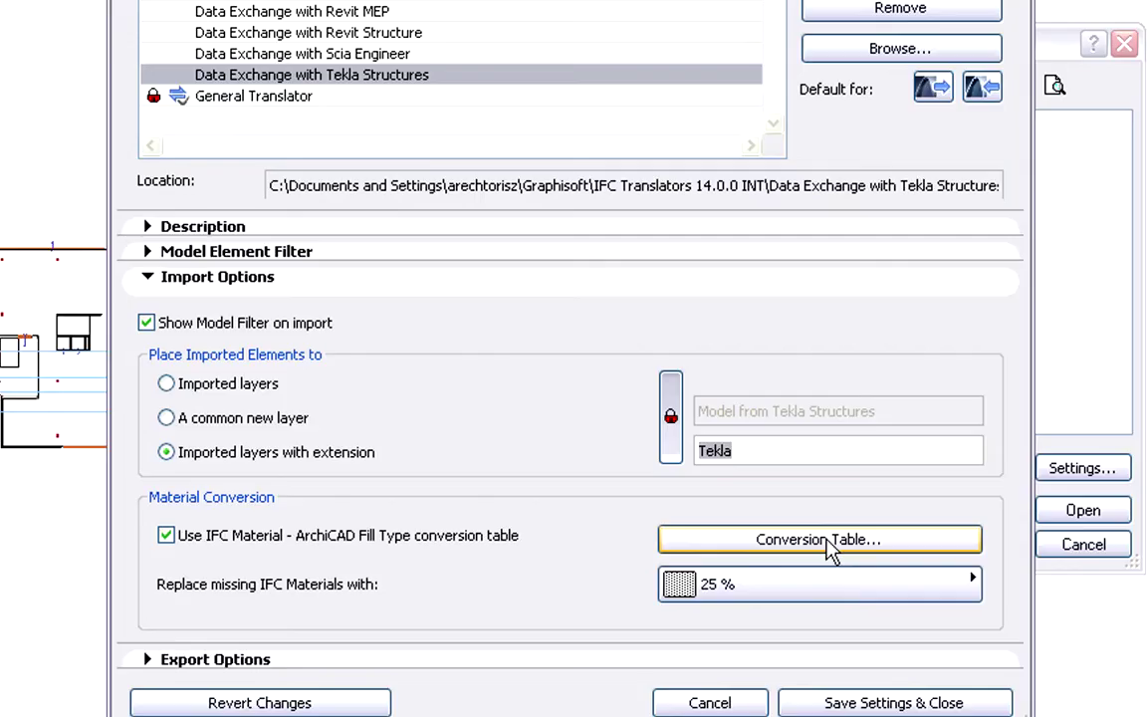
Review the IFC concrete, steel and timber material-to-fill conversion table
{"action": "left_click", "coordinate": [830, 553]}
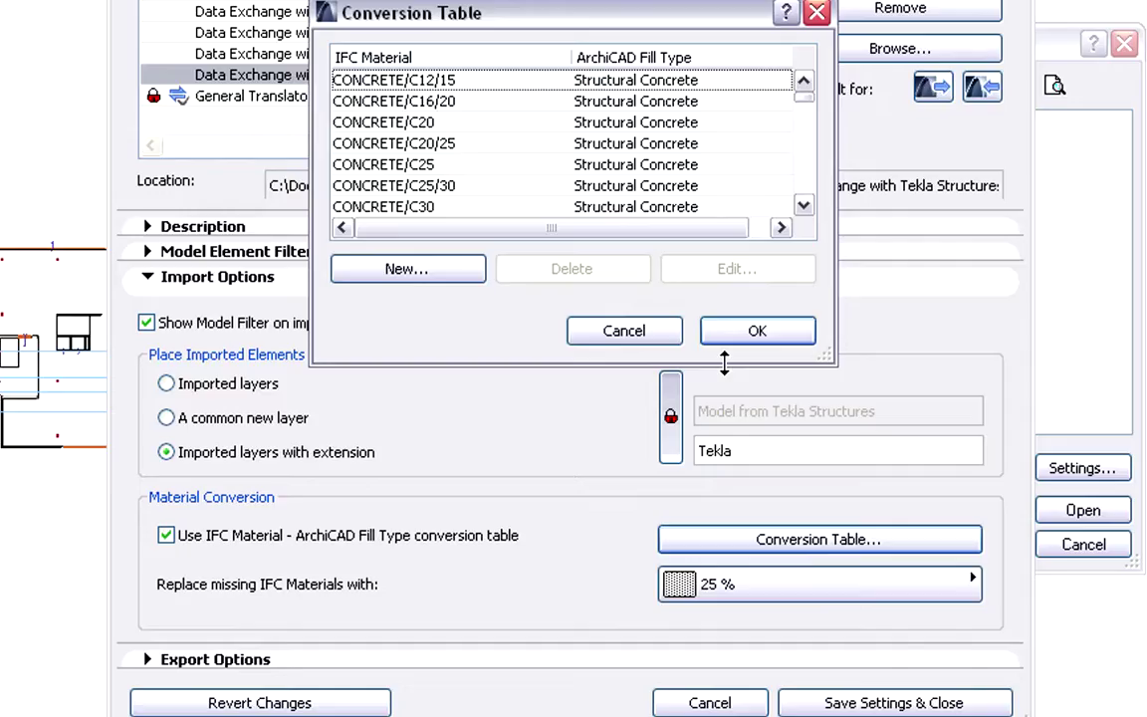
{"action": "left_click_drag", "start_coordinate": [724, 363], "coordinate": [727, 702]}
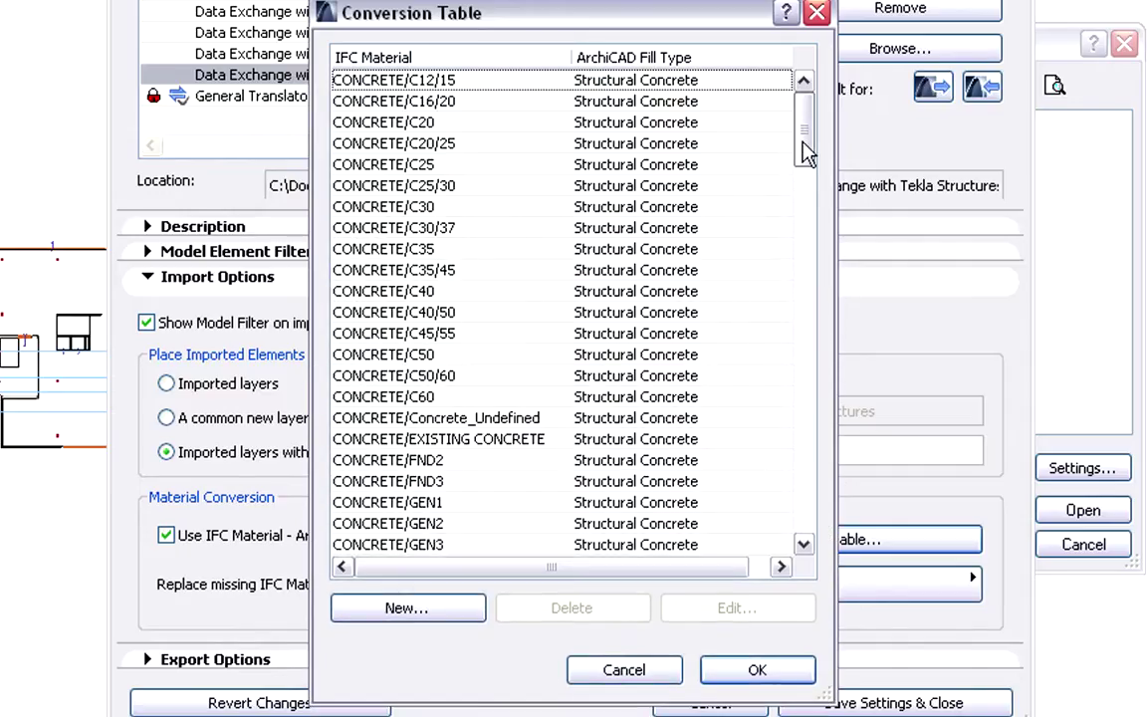
{"action": "left_click_drag", "start_coordinate": [806, 149], "coordinate": [802, 532]}
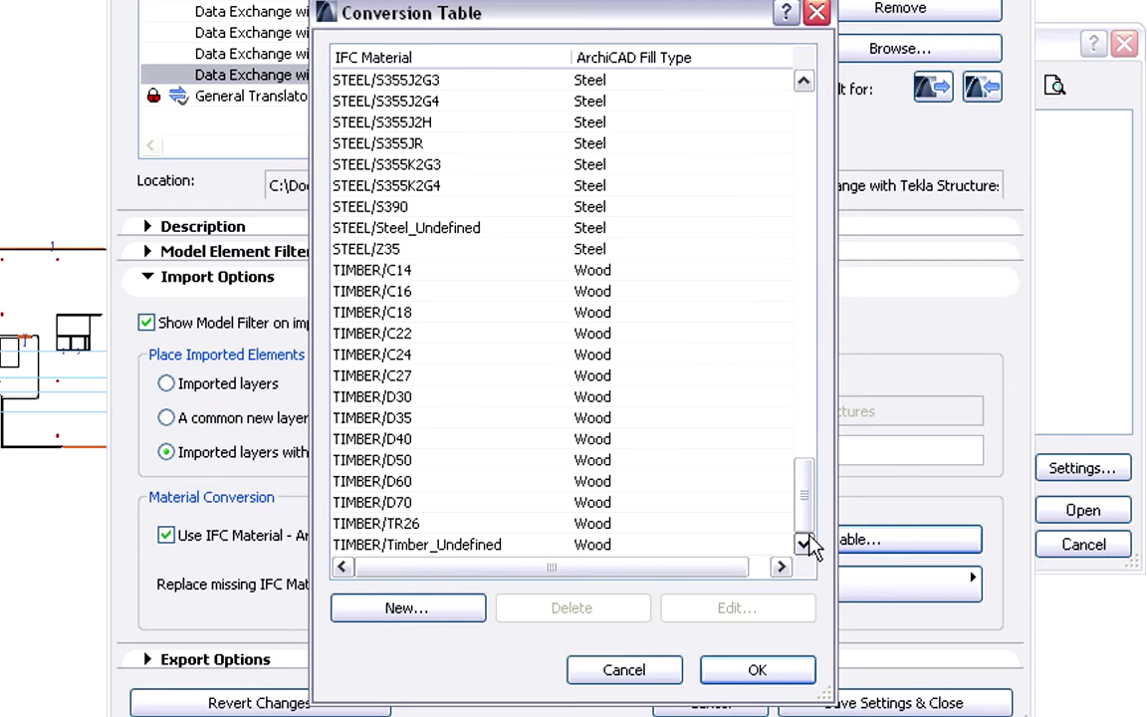
{"action": "left_click", "coordinate": [724, 670]}
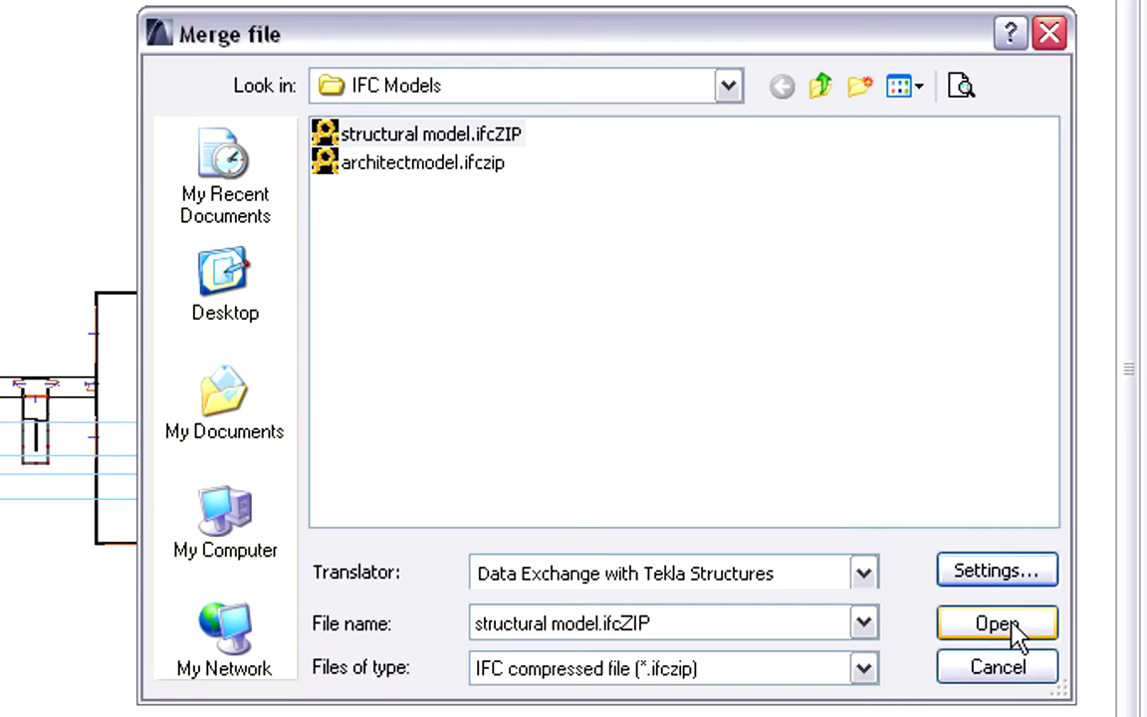
Merge all eight IFC element types (331 elements), including IfcMechanicalFastener
{"action": "left_click", "coordinate": [997, 624]}
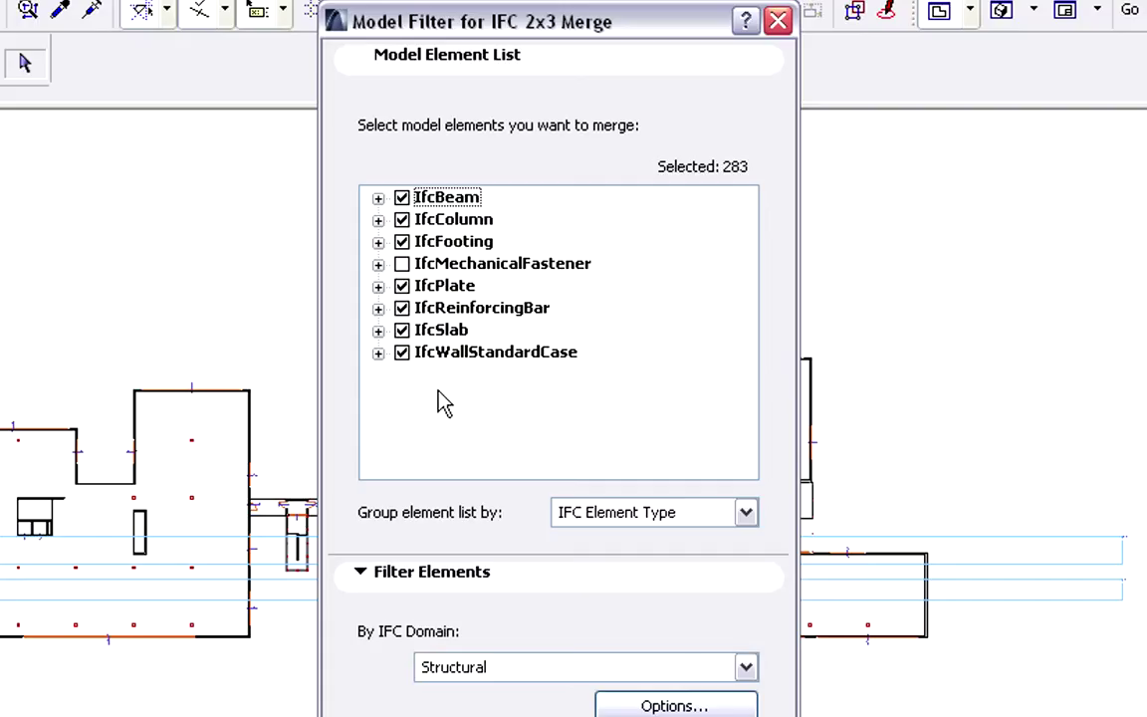
{"action": "left_click", "coordinate": [378, 220]}
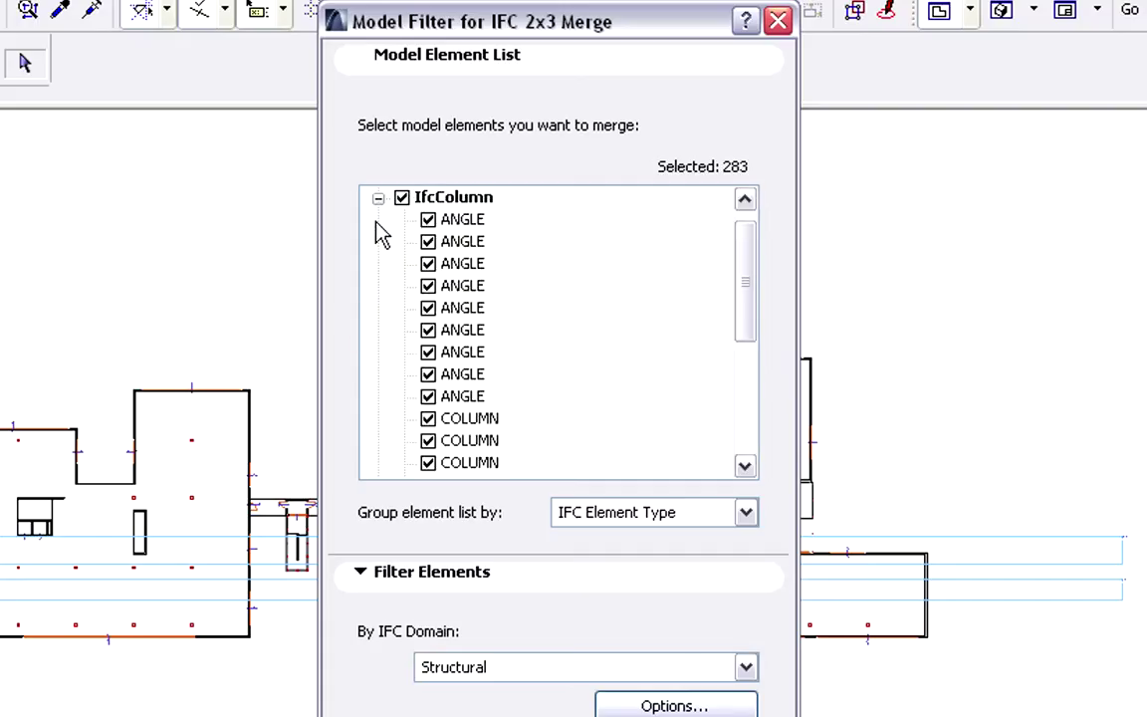
{"action": "mouse_move", "coordinate": [740, 282]}
{"action": "left_mouse_down"}
{"action": "mouse_move", "coordinate": [742, 407]}
{"action": "mouse_move", "coordinate": [730, 266]}
{"action": "left_mouse_up"}
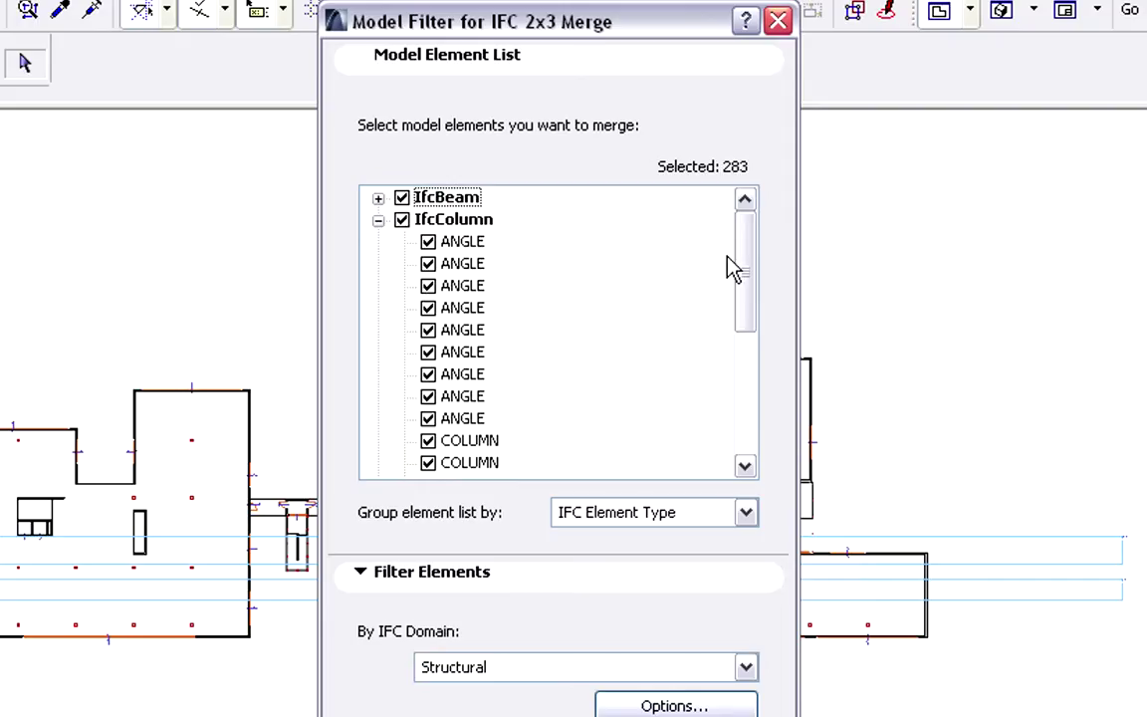
{"action": "left_click", "coordinate": [378, 220]}
{"action": "left_click", "coordinate": [401, 264]}
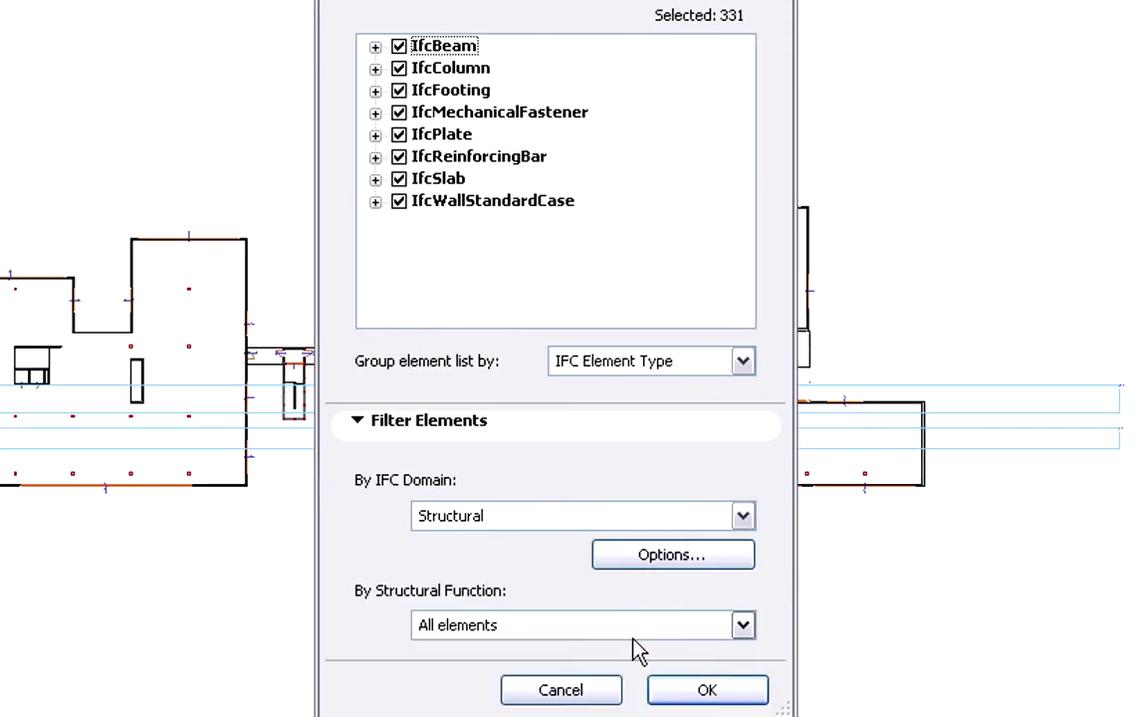
{"action": "left_click", "coordinate": [719, 694]}
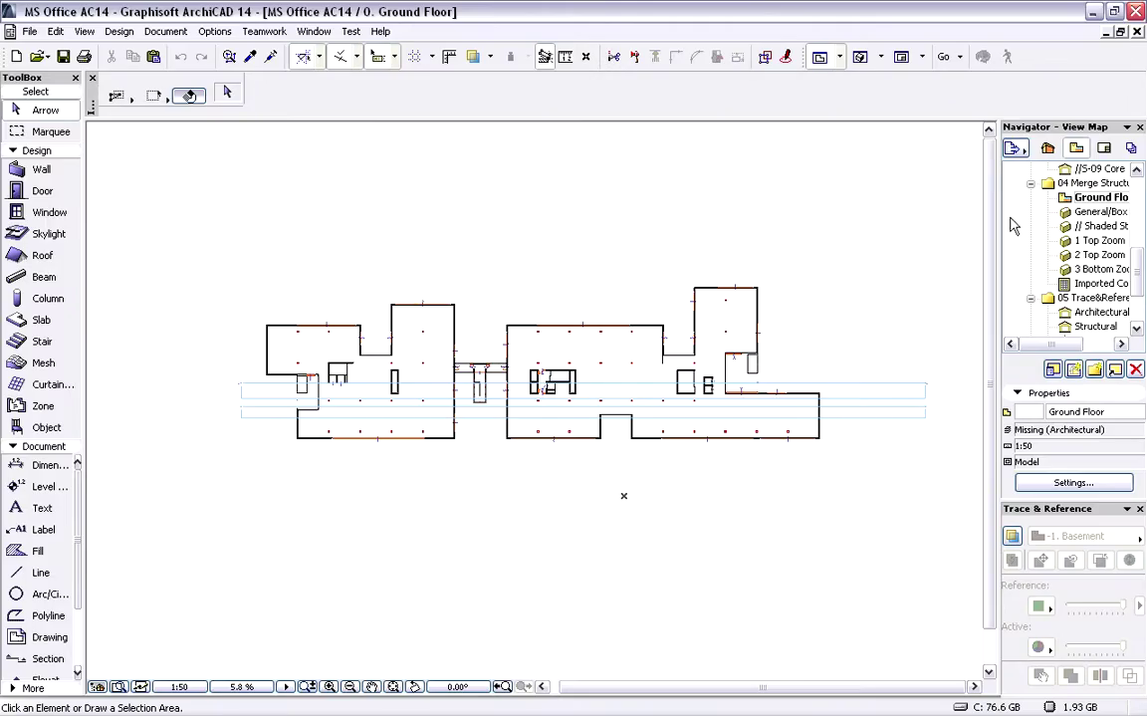
Show the General/Box 3D view and bring up the model-view Layer Settings
{"action": "double_click", "coordinate": [1096, 211]}
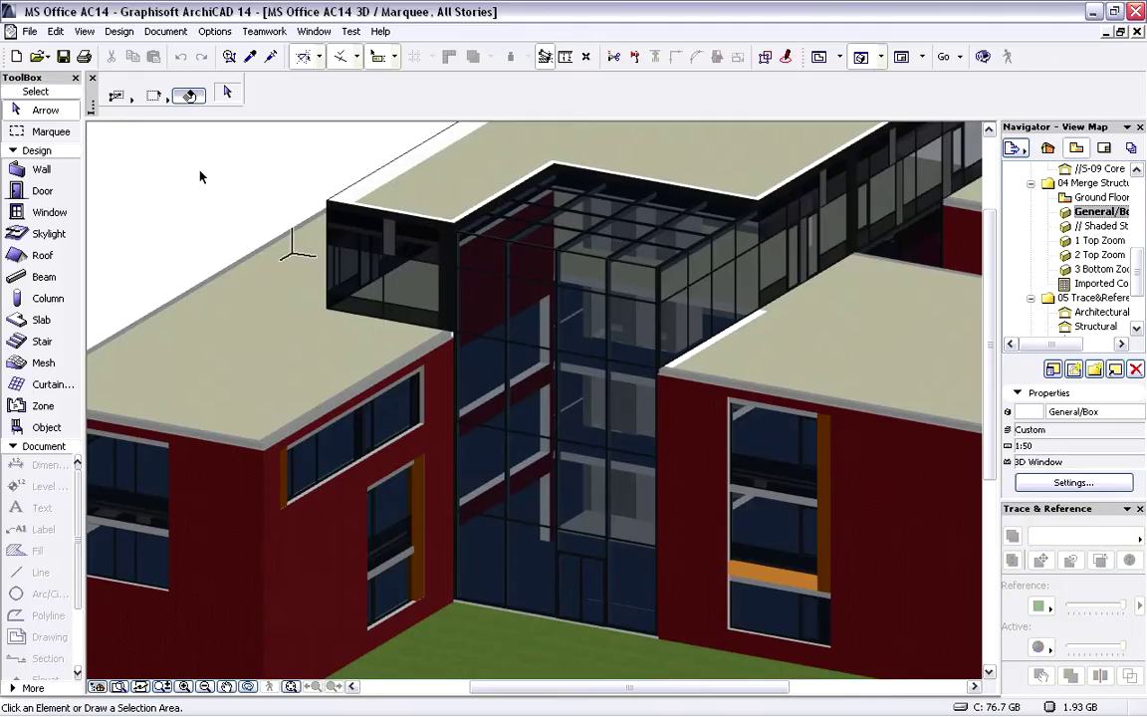
{"action": "key", "text": "ctrl+l"}
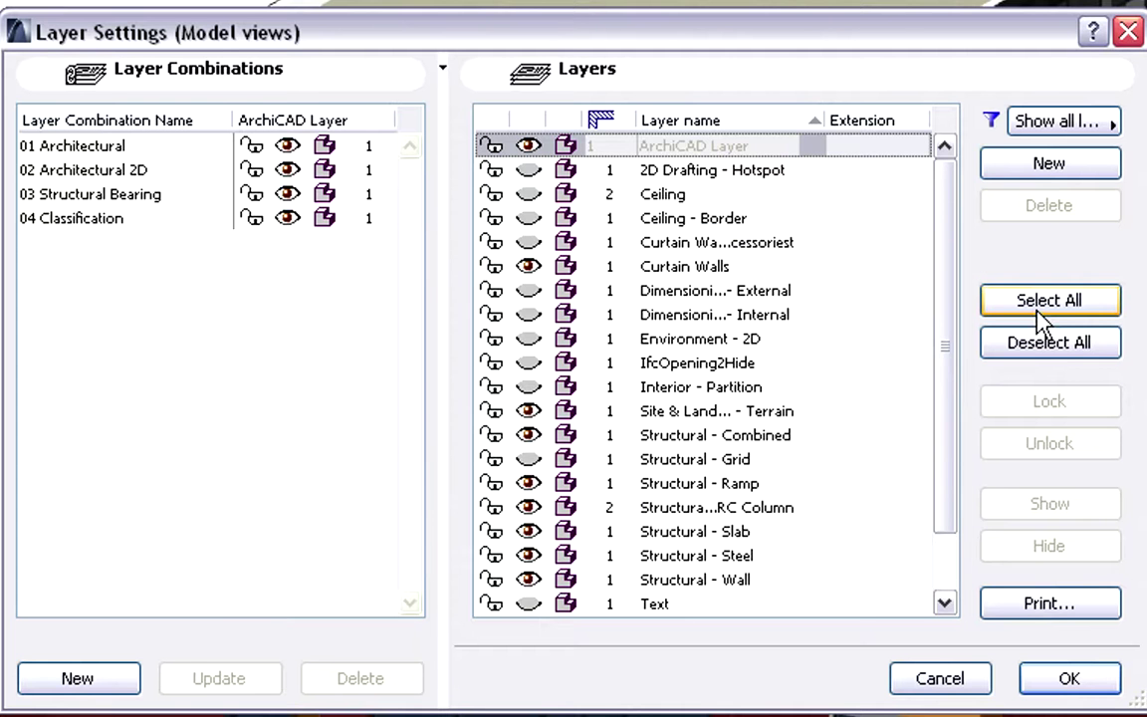
Change every layer's 3D display style and make the TS_1 Phase 1.Tekla layer visible
{"action": "left_click", "coordinate": [842, 339]}
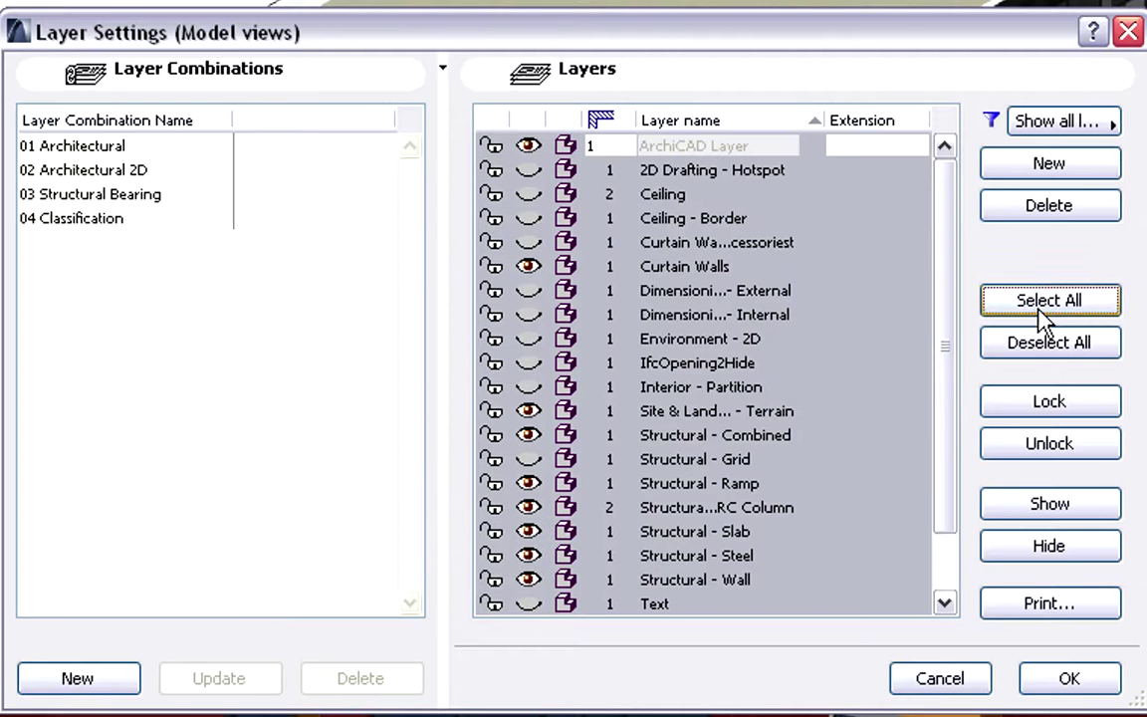
{"action": "left_click", "coordinate": [565, 286]}
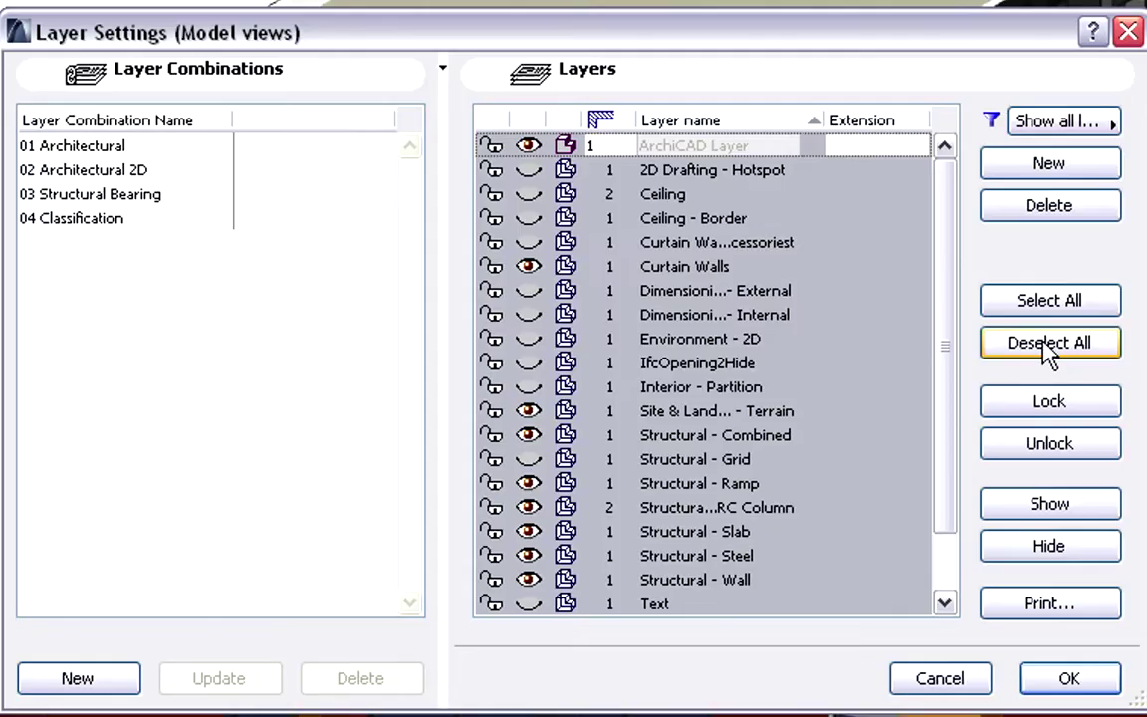
{"action": "left_click", "coordinate": [978, 351]}
{"action": "scroll", "coordinate": [911, 358], "scroll_direction": "down", "scroll_amount": 1}
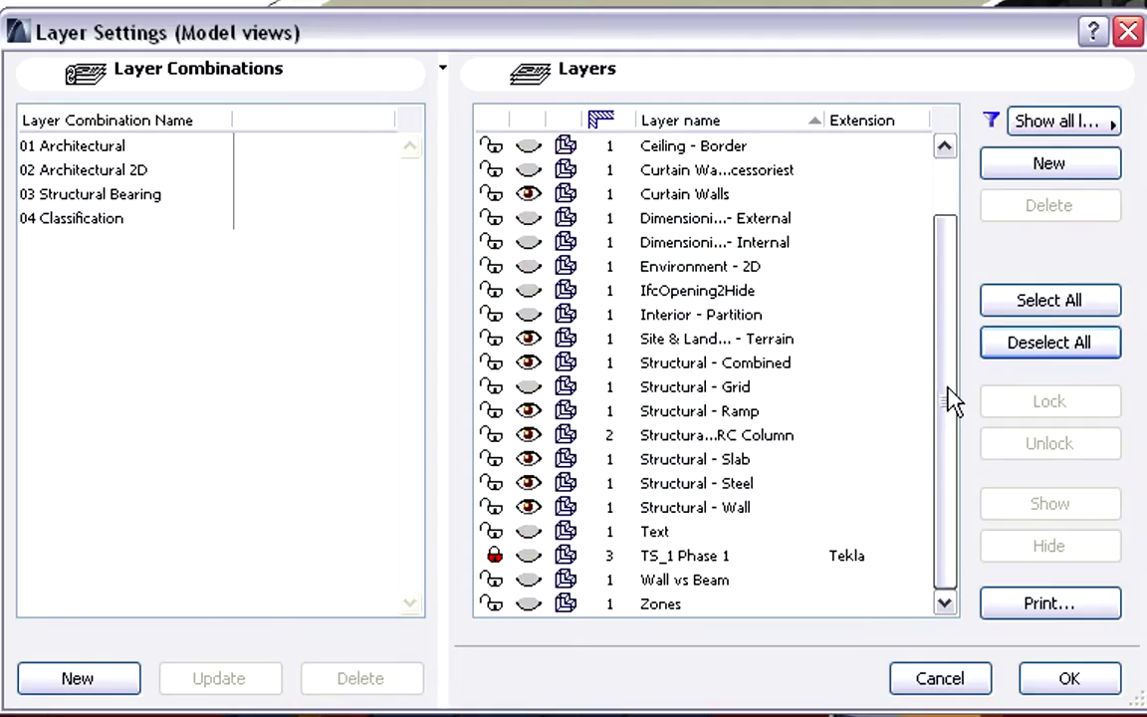
{"action": "left_click", "coordinate": [754, 562]}
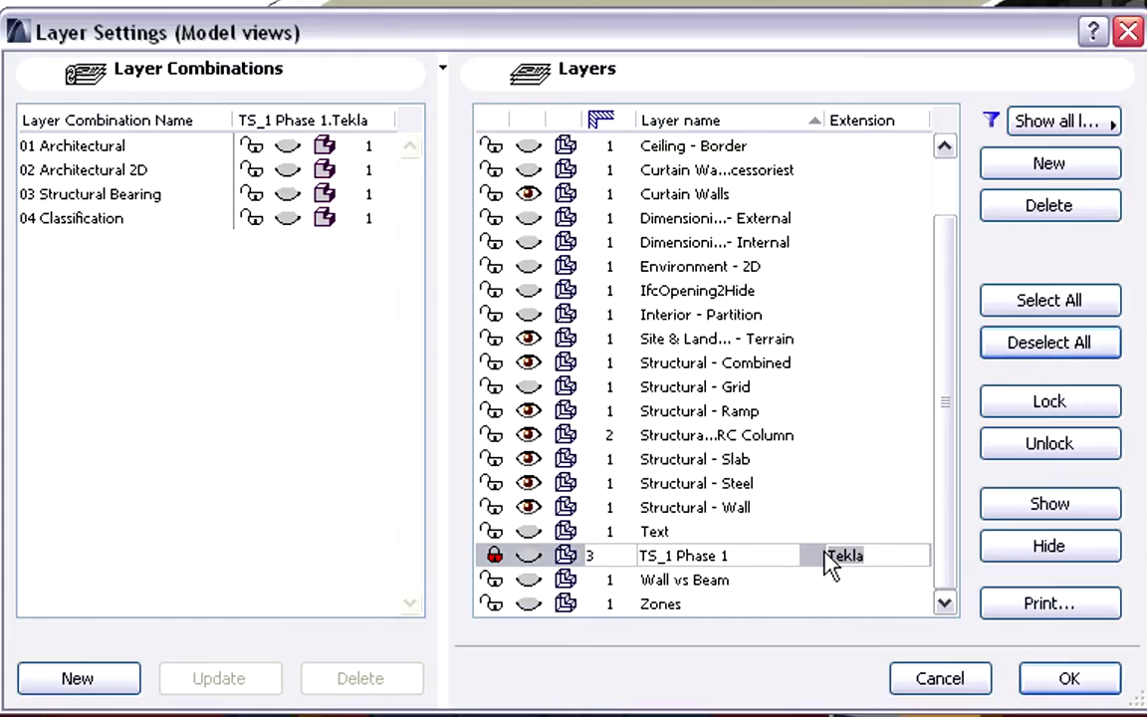
{"action": "left_click", "coordinate": [528, 556]}
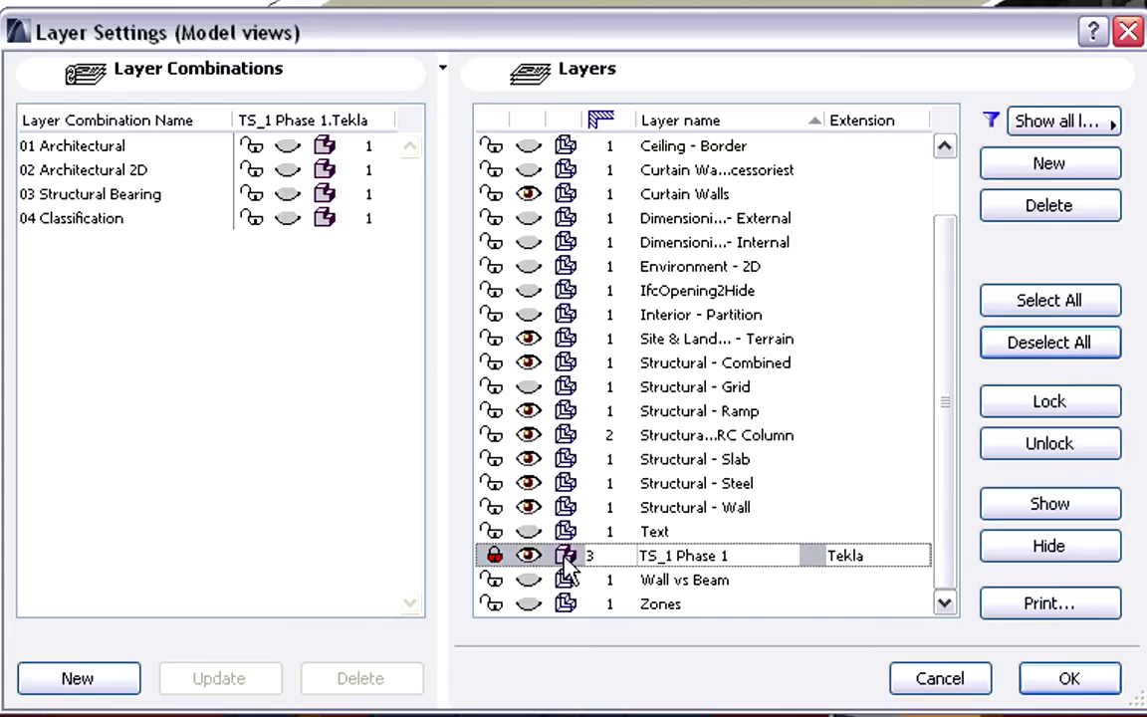
{"action": "left_click", "coordinate": [1068, 679]}
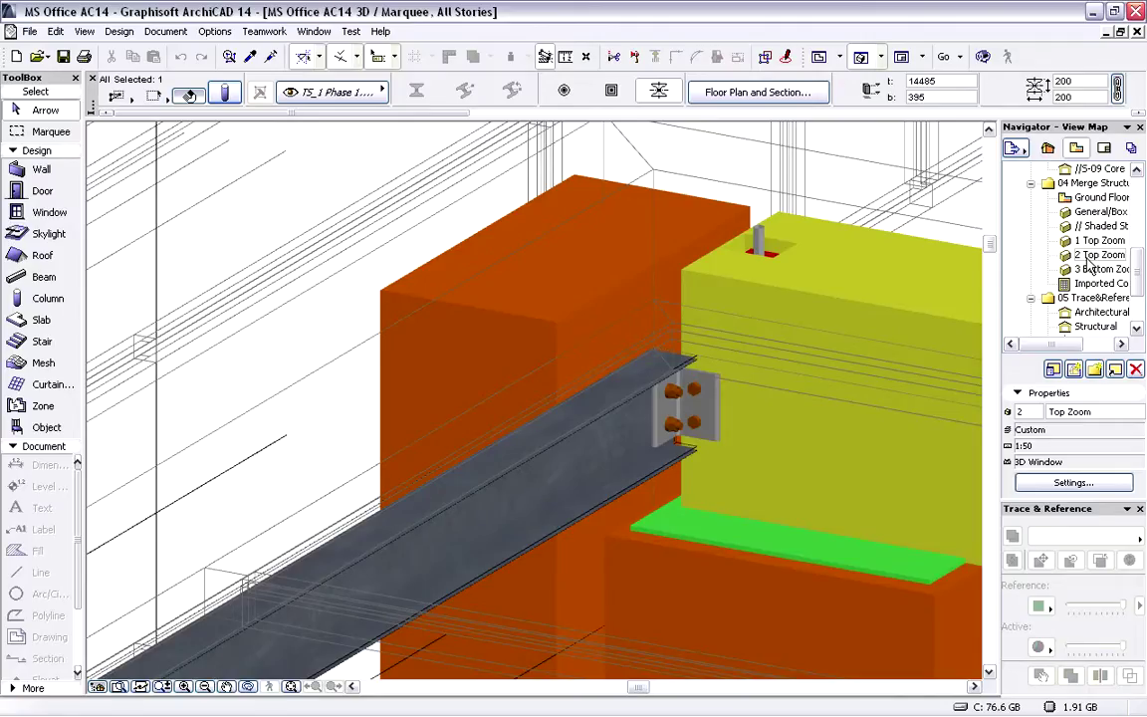
In the 3 Bottom Zoom view, open settings of the Tekla concrete wall (4100 high, 300 thick)
{"action": "double_click", "coordinate": [1089, 267]}
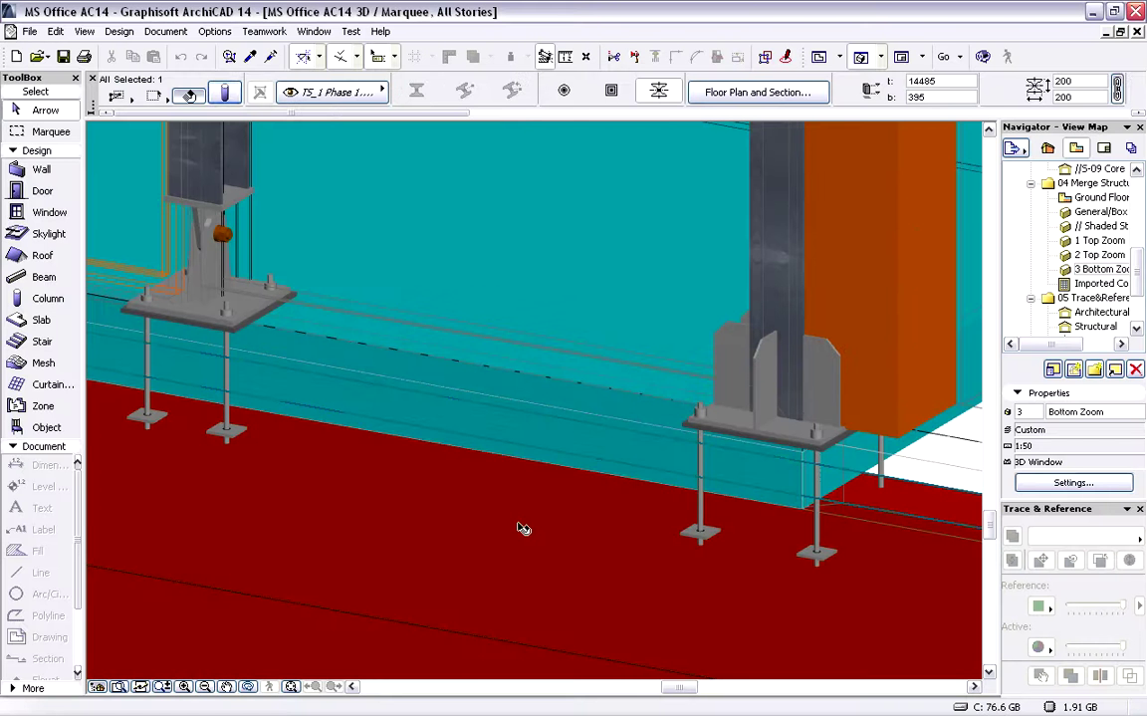
{"action": "left_click", "coordinate": [520, 529]}
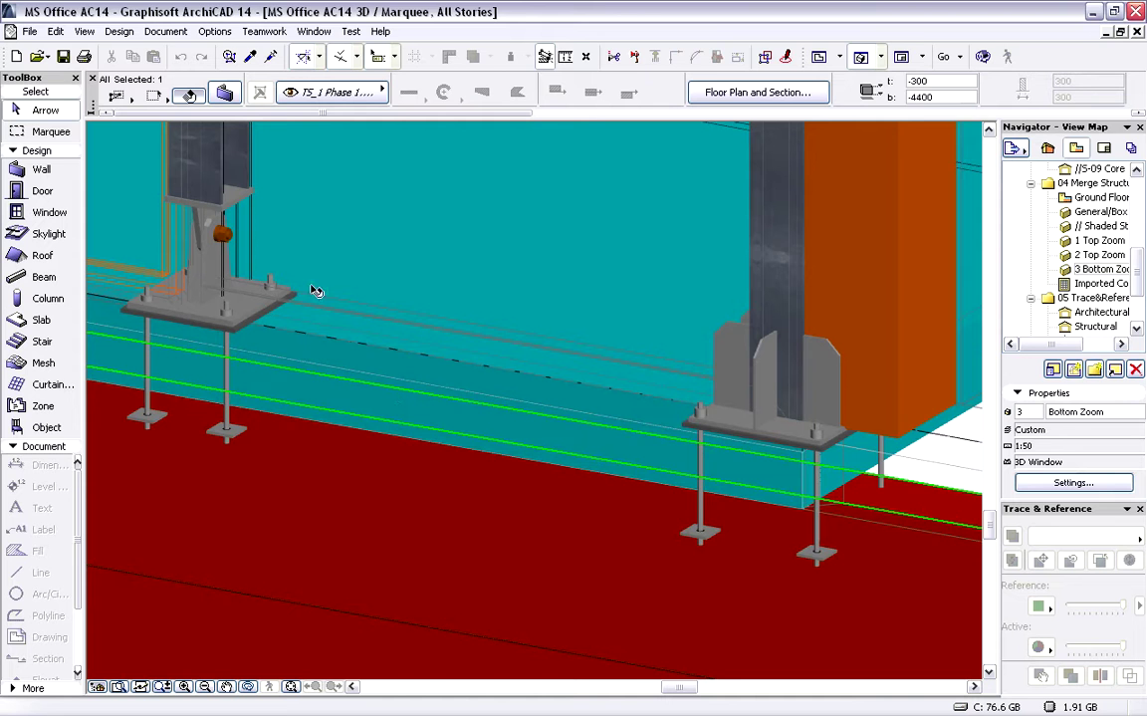
{"action": "left_click", "coordinate": [225, 93]}
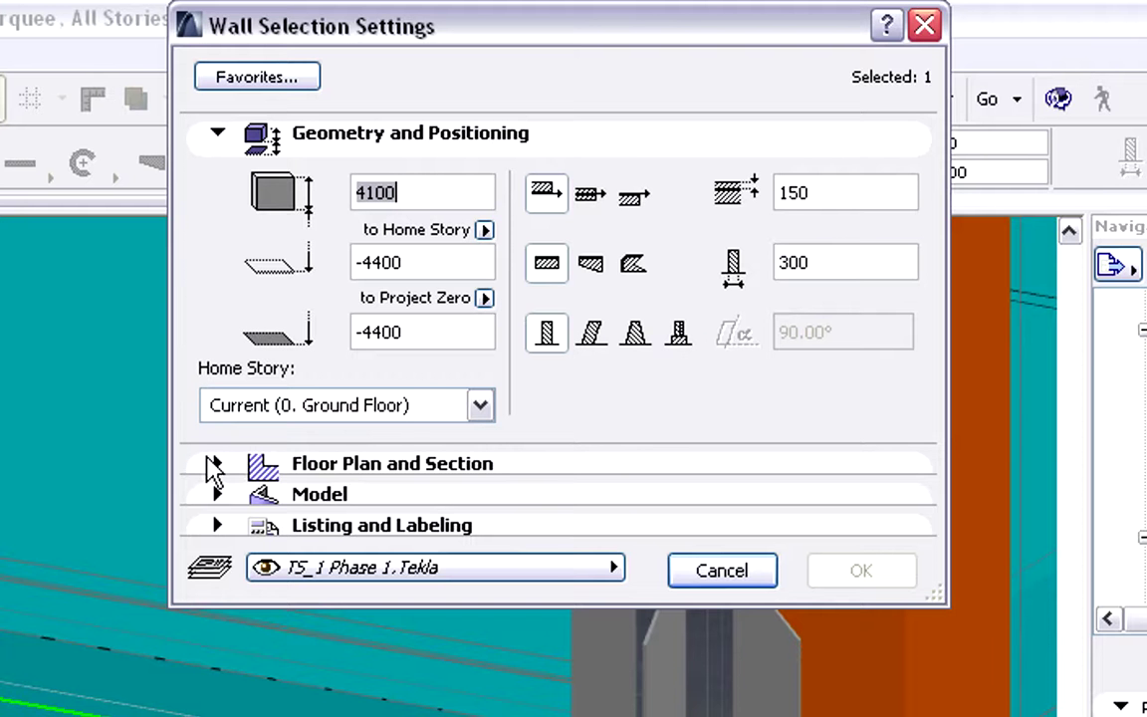
Confirm the Tekla wall's cut fill is CONCRETE/C25/30
{"action": "left_click", "coordinate": [215, 464]}
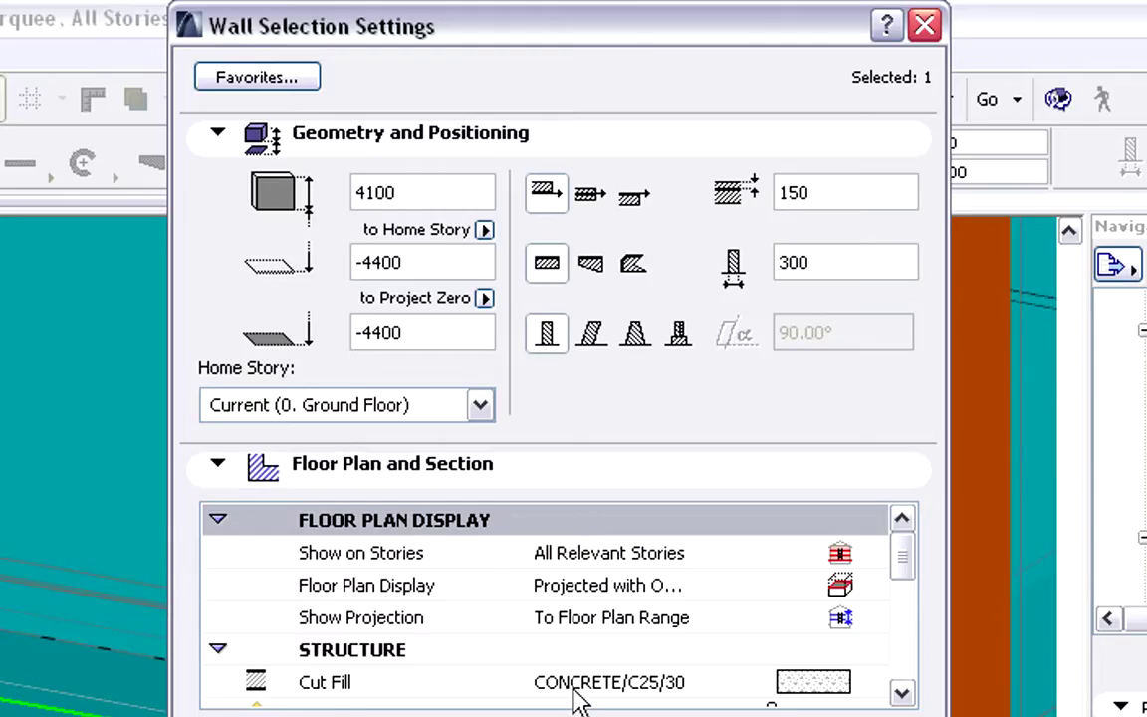
{"action": "left_click", "coordinate": [643, 685]}
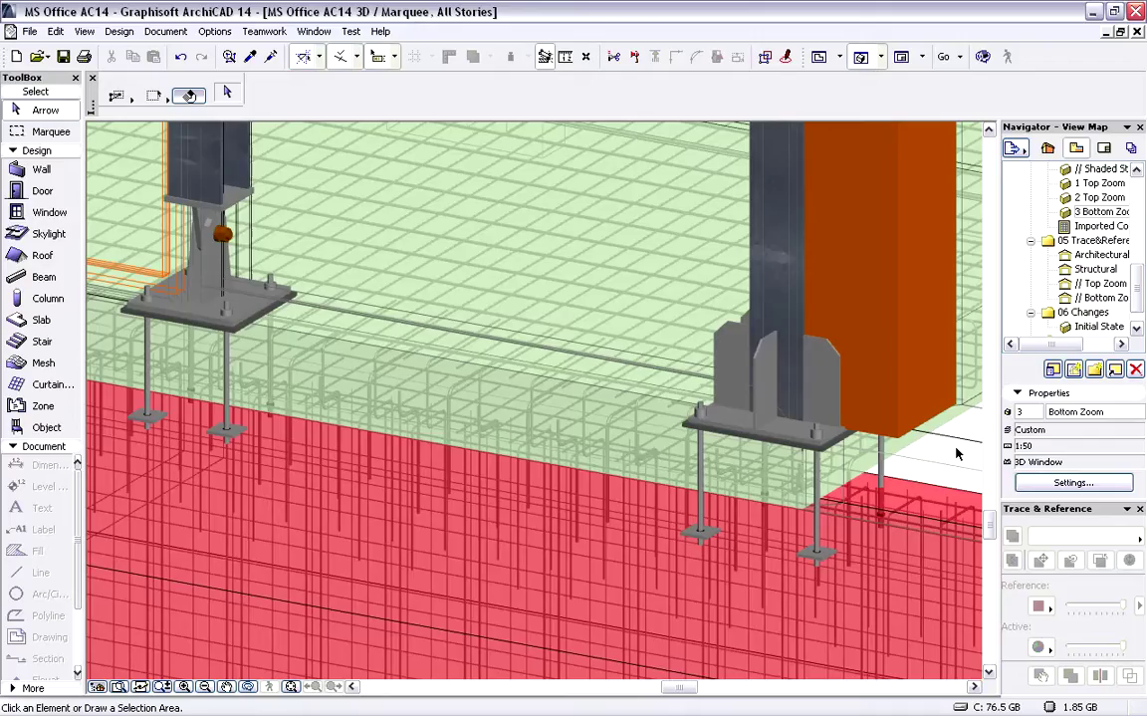
Zoom in on the column base plate and rebar, then open the S-10 Longitudinal Section
{"action": "scroll", "coordinate": [901, 478], "scroll_direction": "up", "scroll_amount": 5}
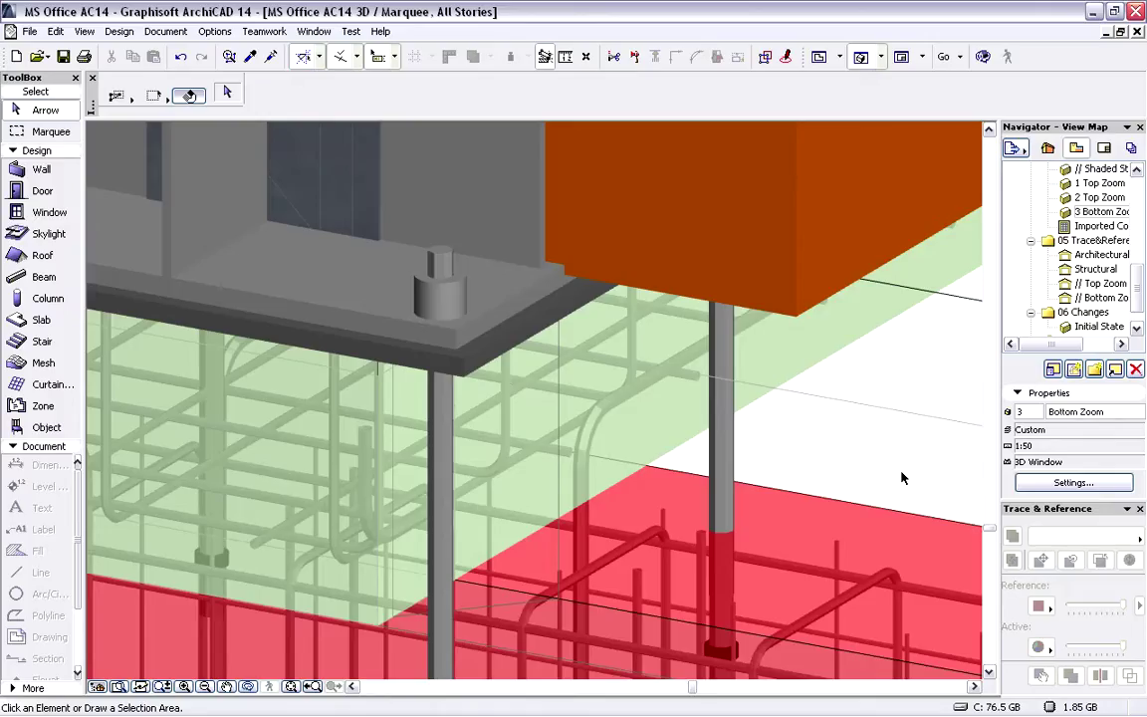
{"action": "double_click", "coordinate": [1095, 255]}
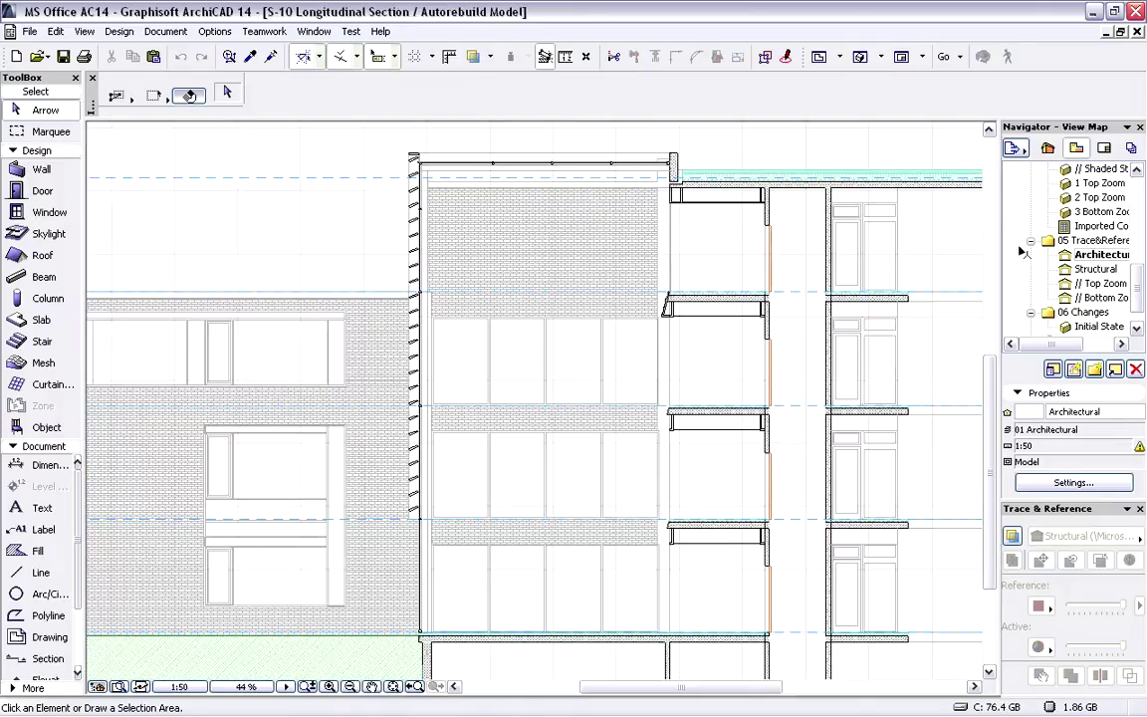
Show the Structural view as a trace reference over S-10 Architectural, drawn in uniform red
{"action": "left_click", "coordinate": [1090, 268]}
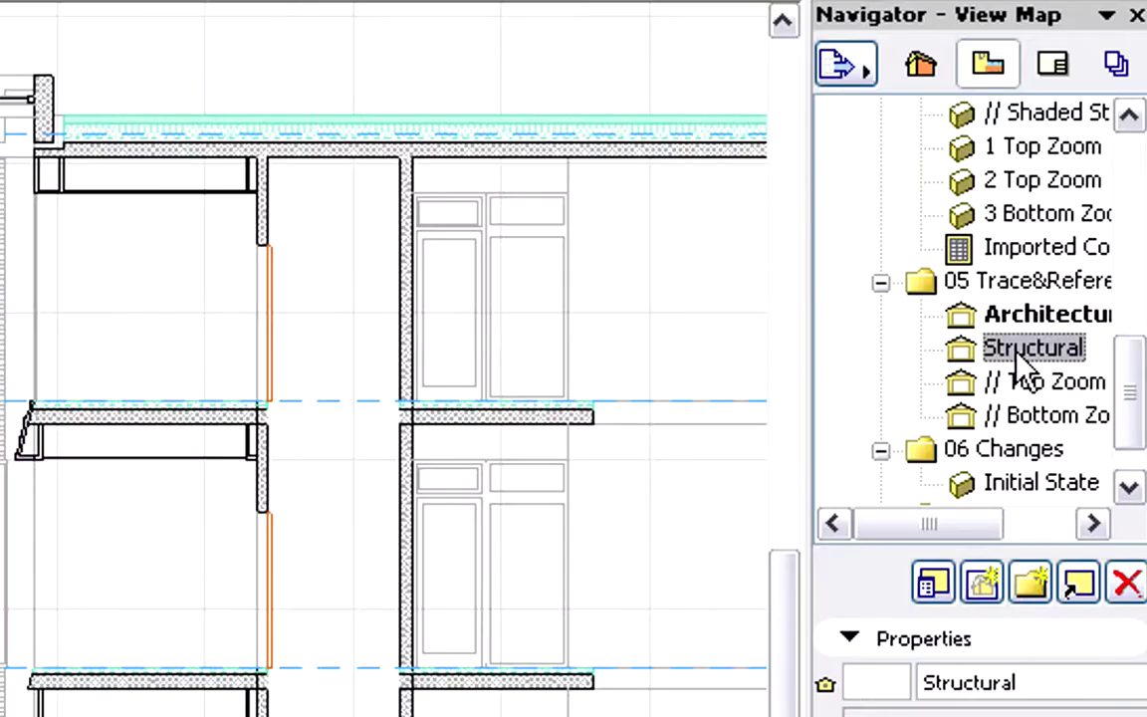
{"action": "right_click", "coordinate": [1090, 271]}
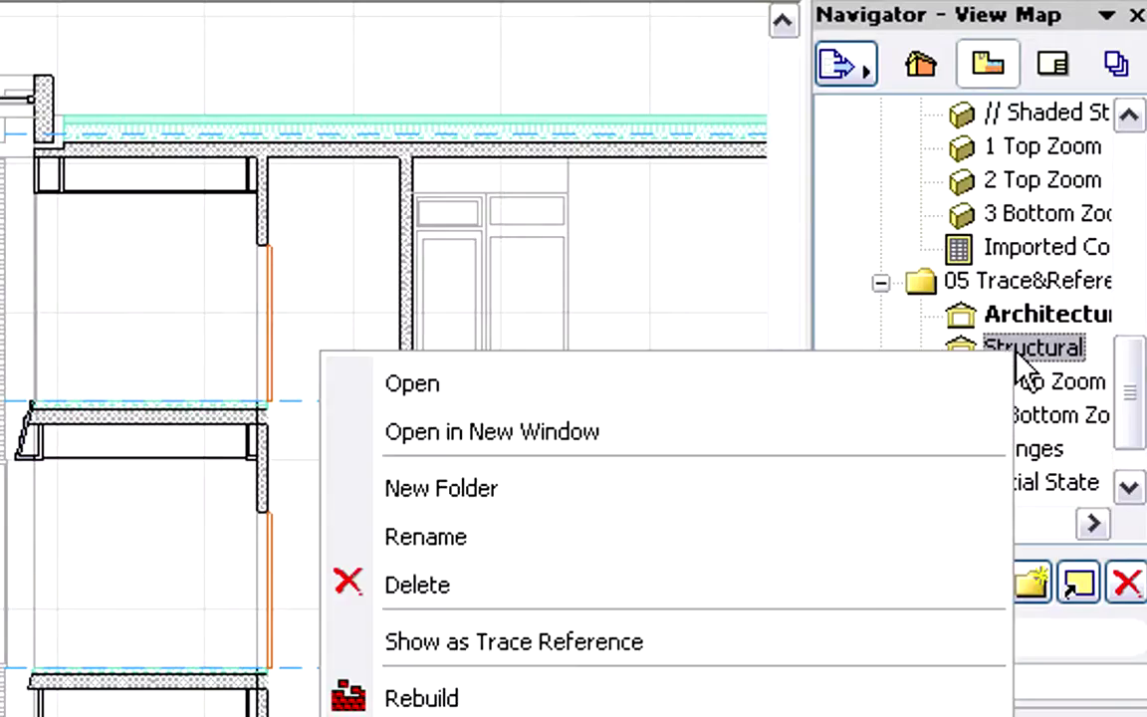
{"action": "left_click", "coordinate": [874, 655]}
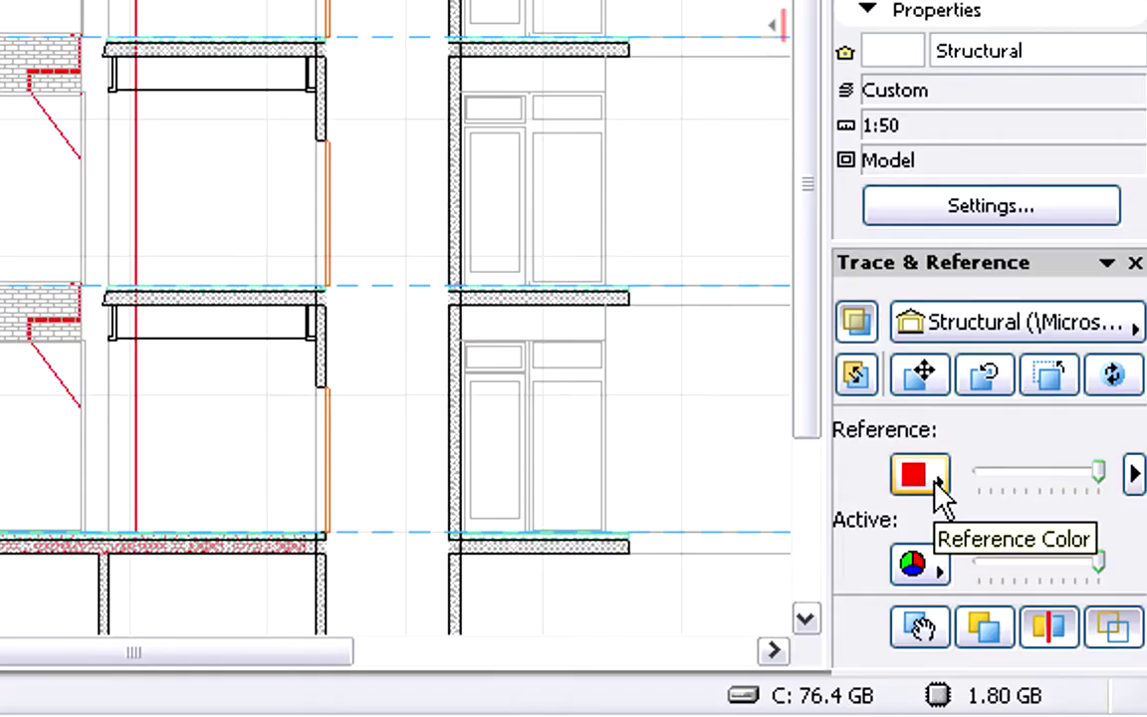
{"action": "left_click", "coordinate": [938, 482]}
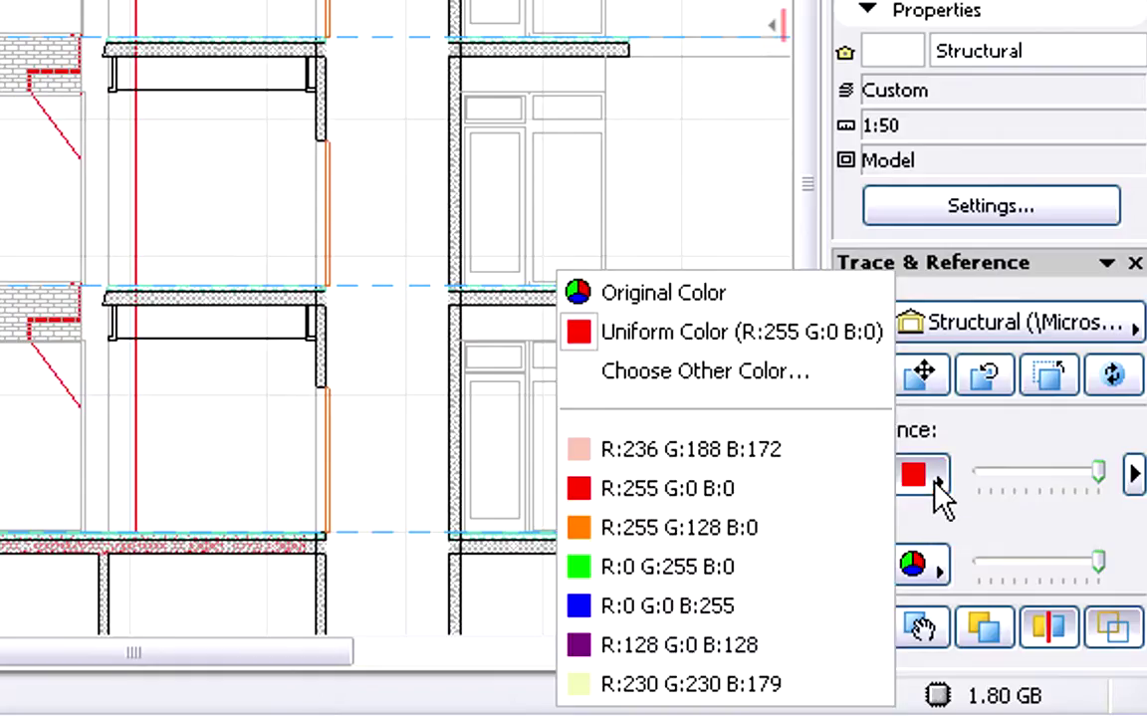
{"action": "left_click", "coordinate": [816, 334]}
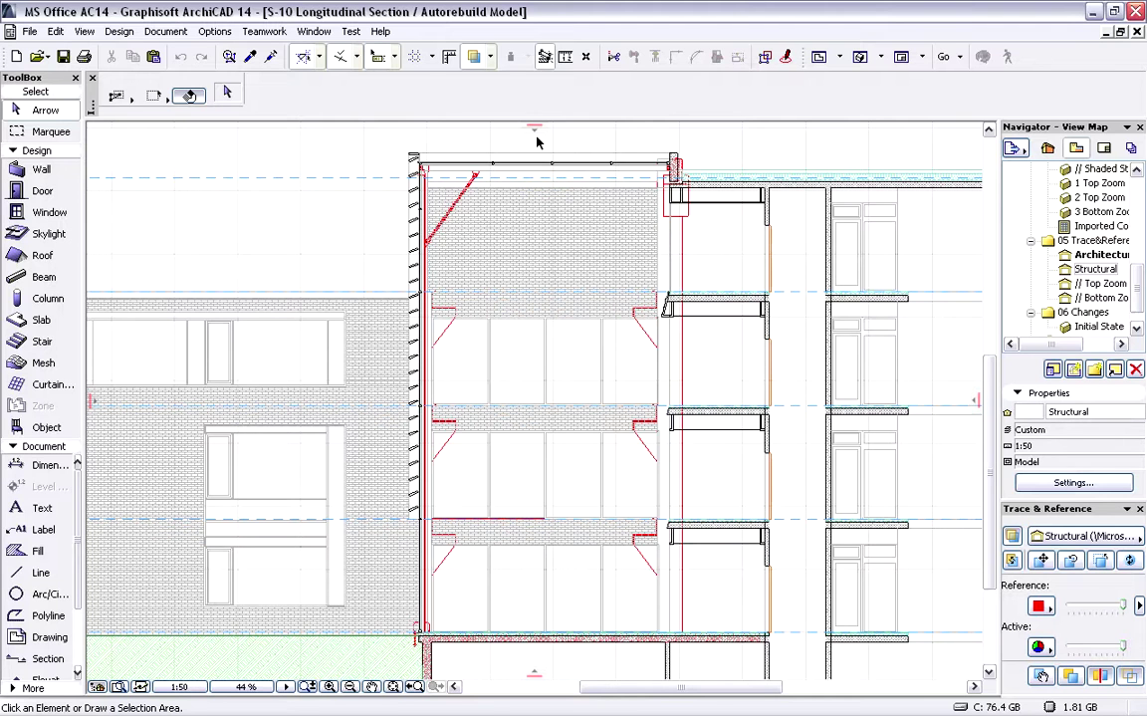
Drag the trace dividers down from the top and across from the left, leaving only the red structure
{"action": "left_click_drag", "start_coordinate": [535, 129], "coordinate": [534, 676]}
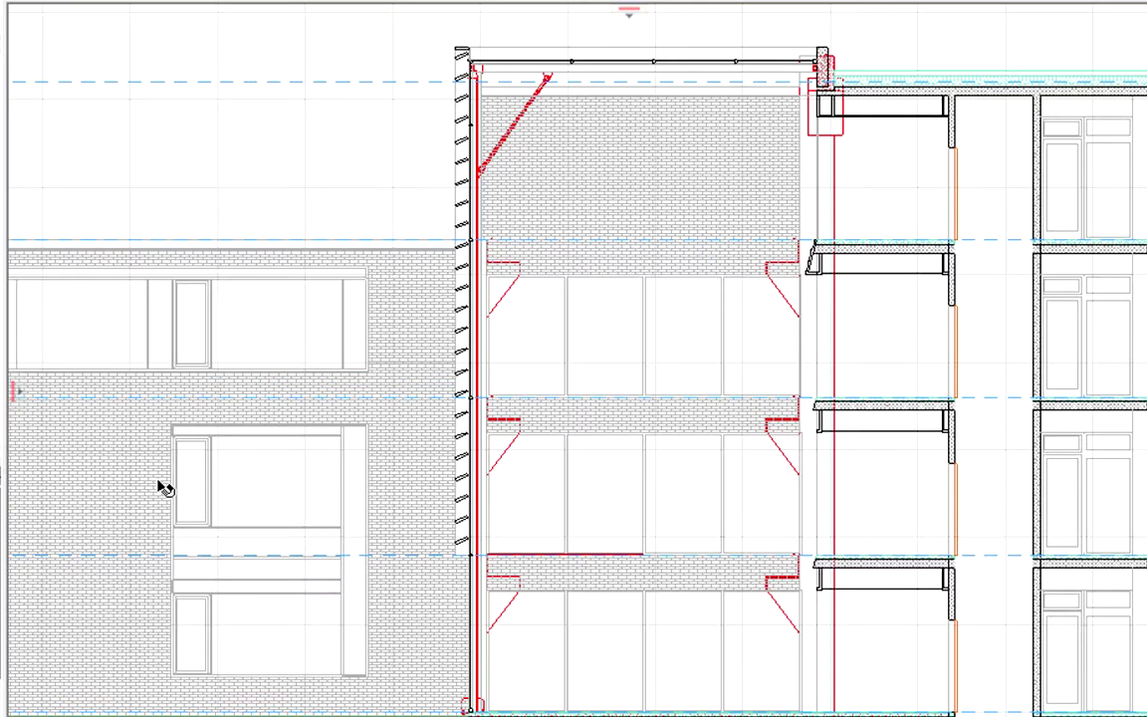
{"action": "left_click_drag", "start_coordinate": [33, 391], "coordinate": [862, 384]}
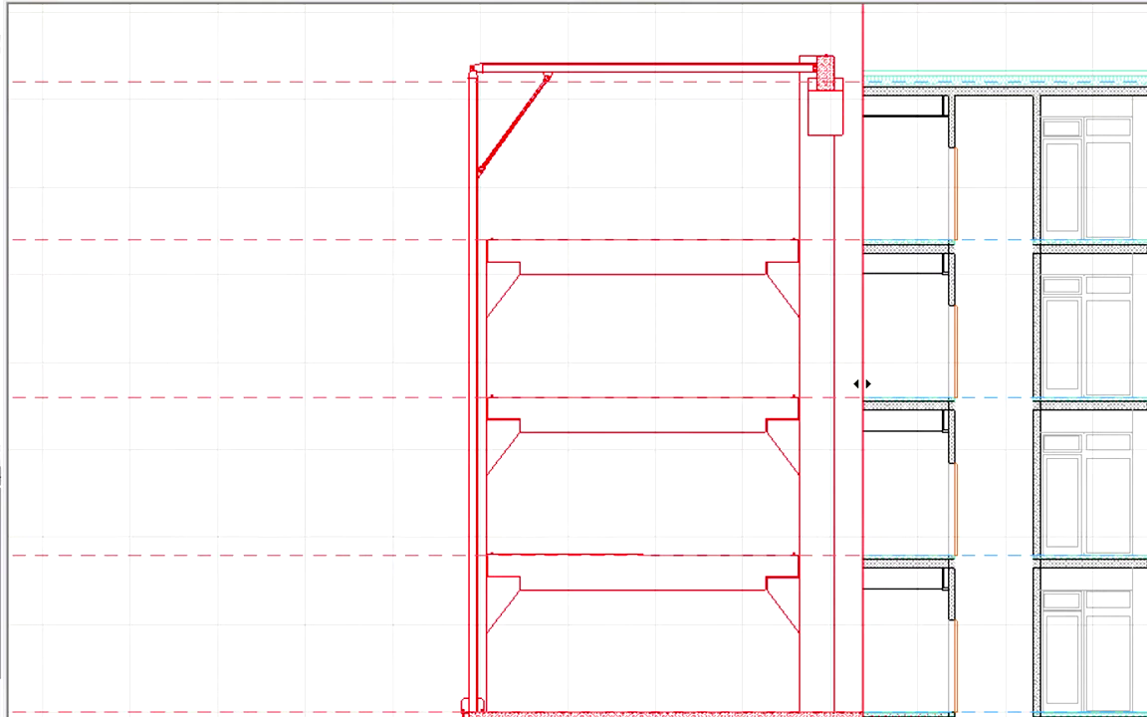